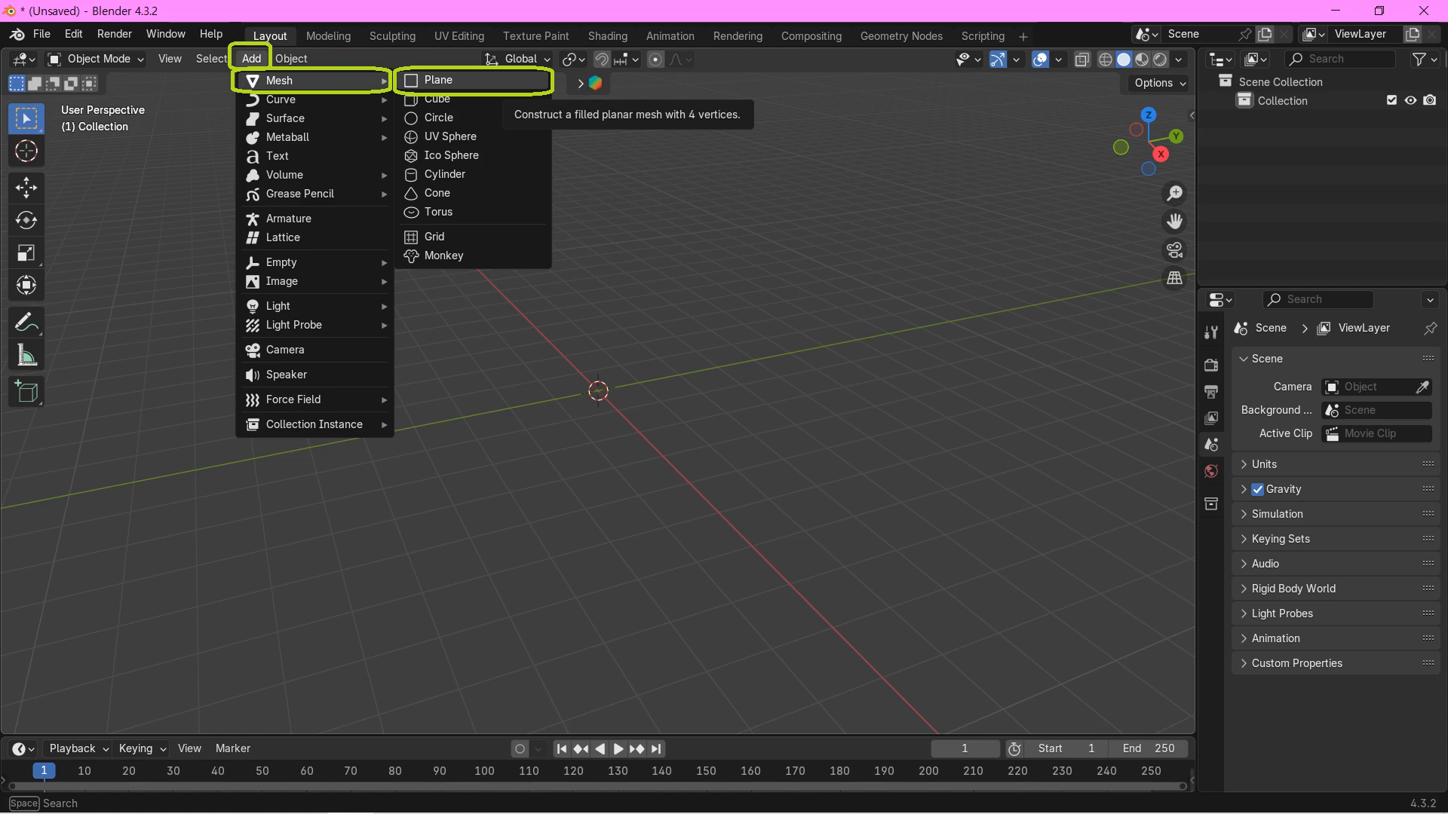
# Step: Add a plane mesh at the origin and give it a Solidify modifier
pyautogui.click(441, 80)
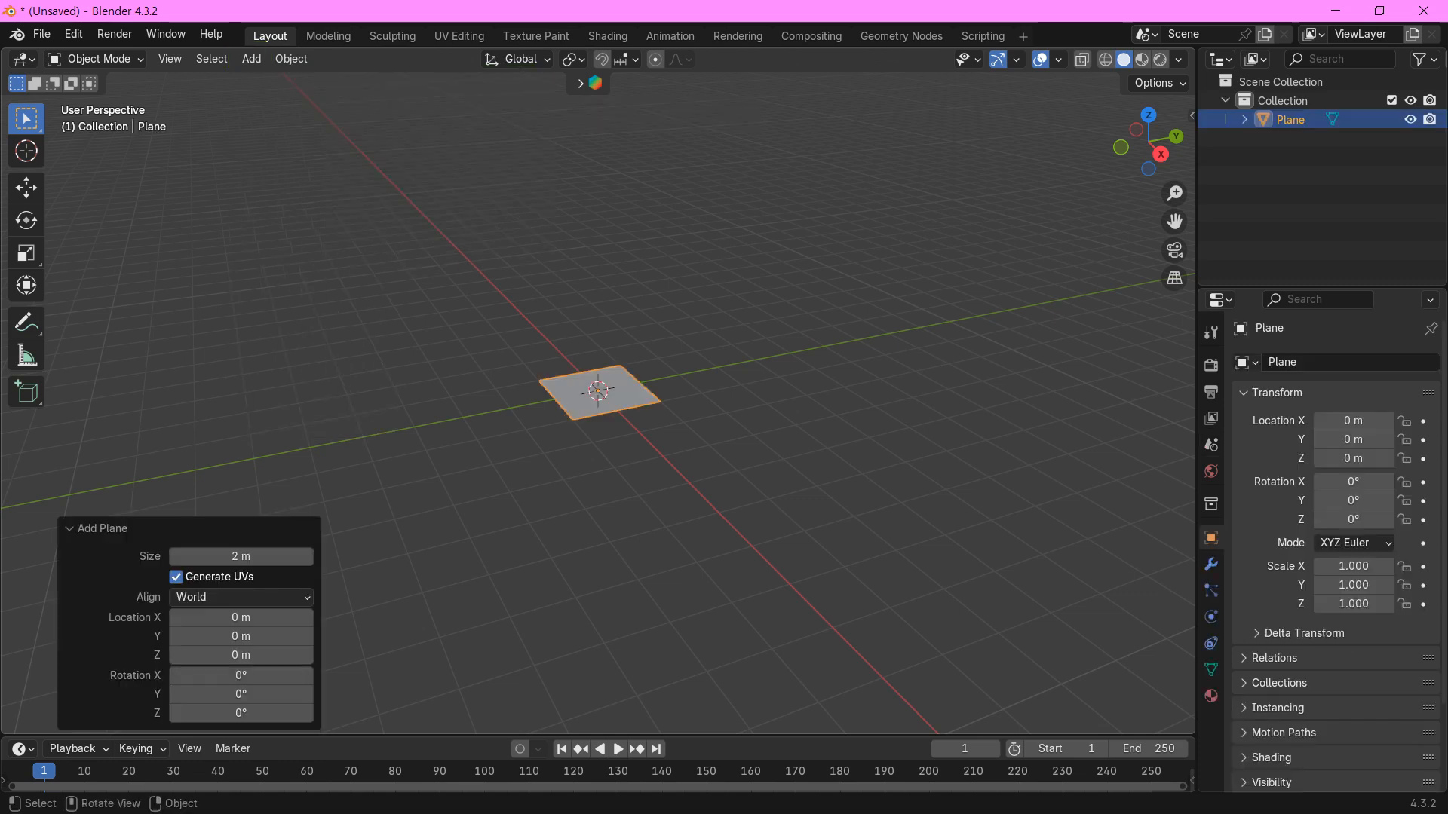
pyautogui.click(1211, 564)
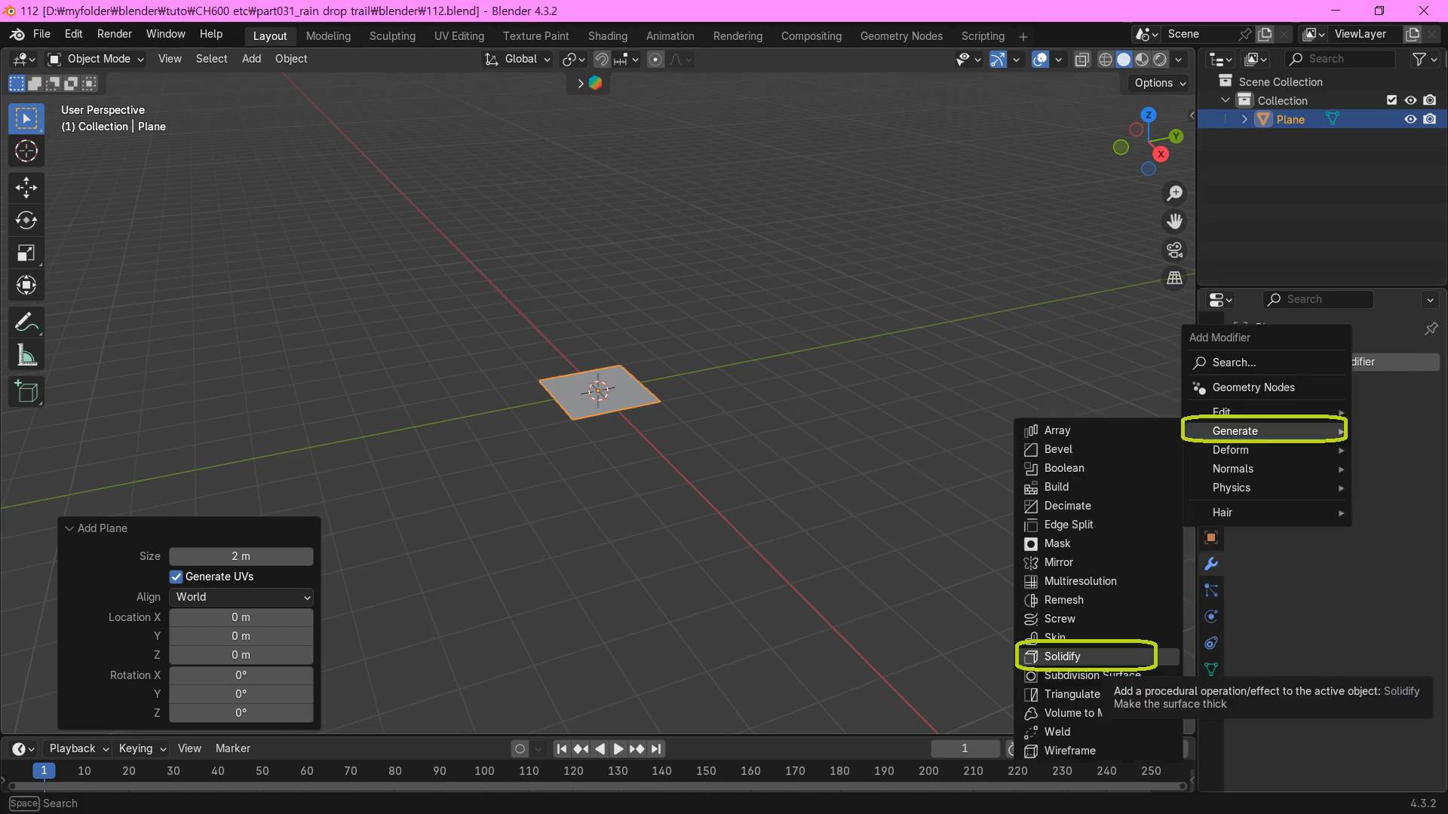
pyautogui.click(1062, 656)
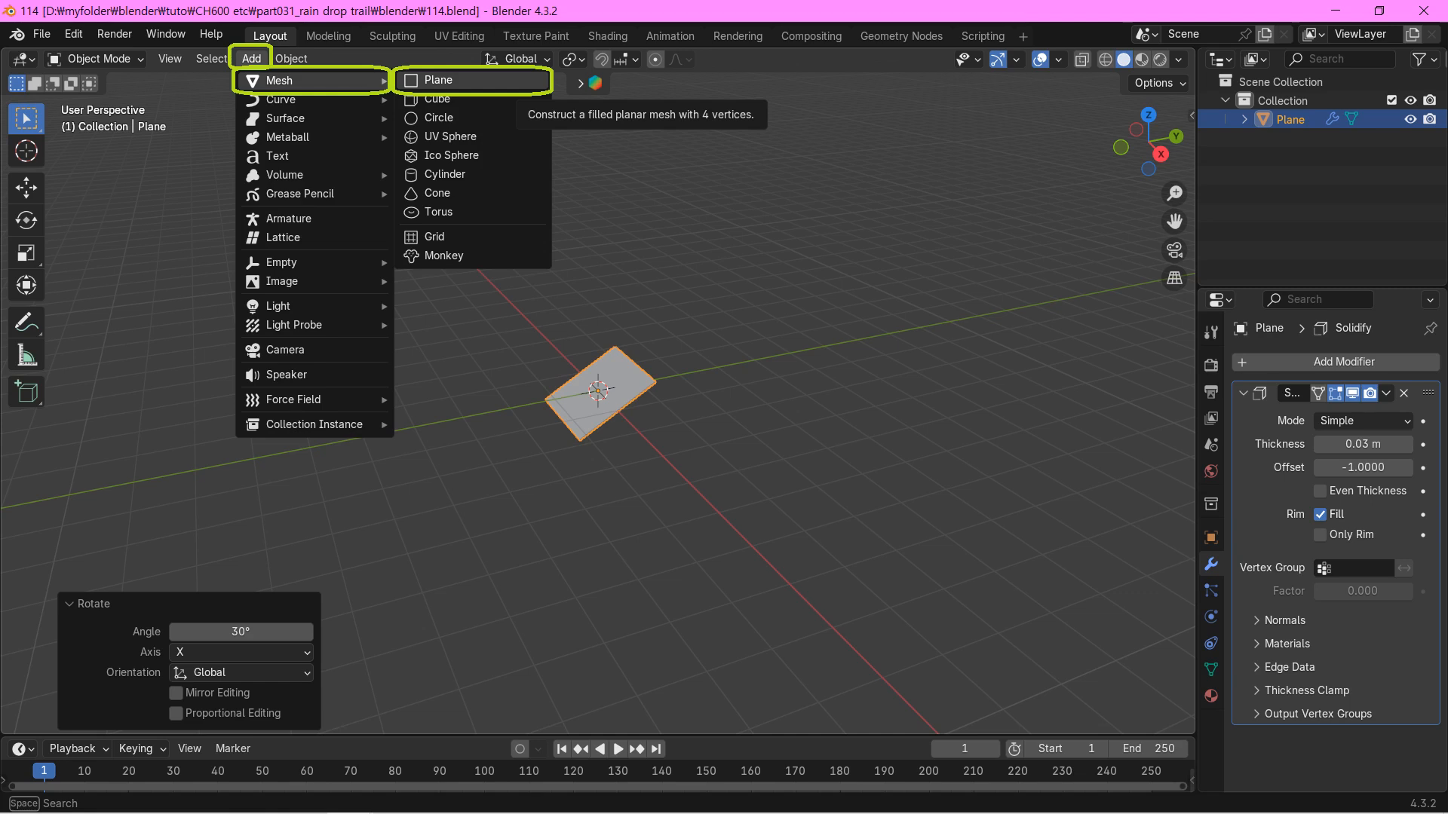
# Step: Add a second plane and move it 4 m up along the Z axis
pyautogui.click(453, 80)
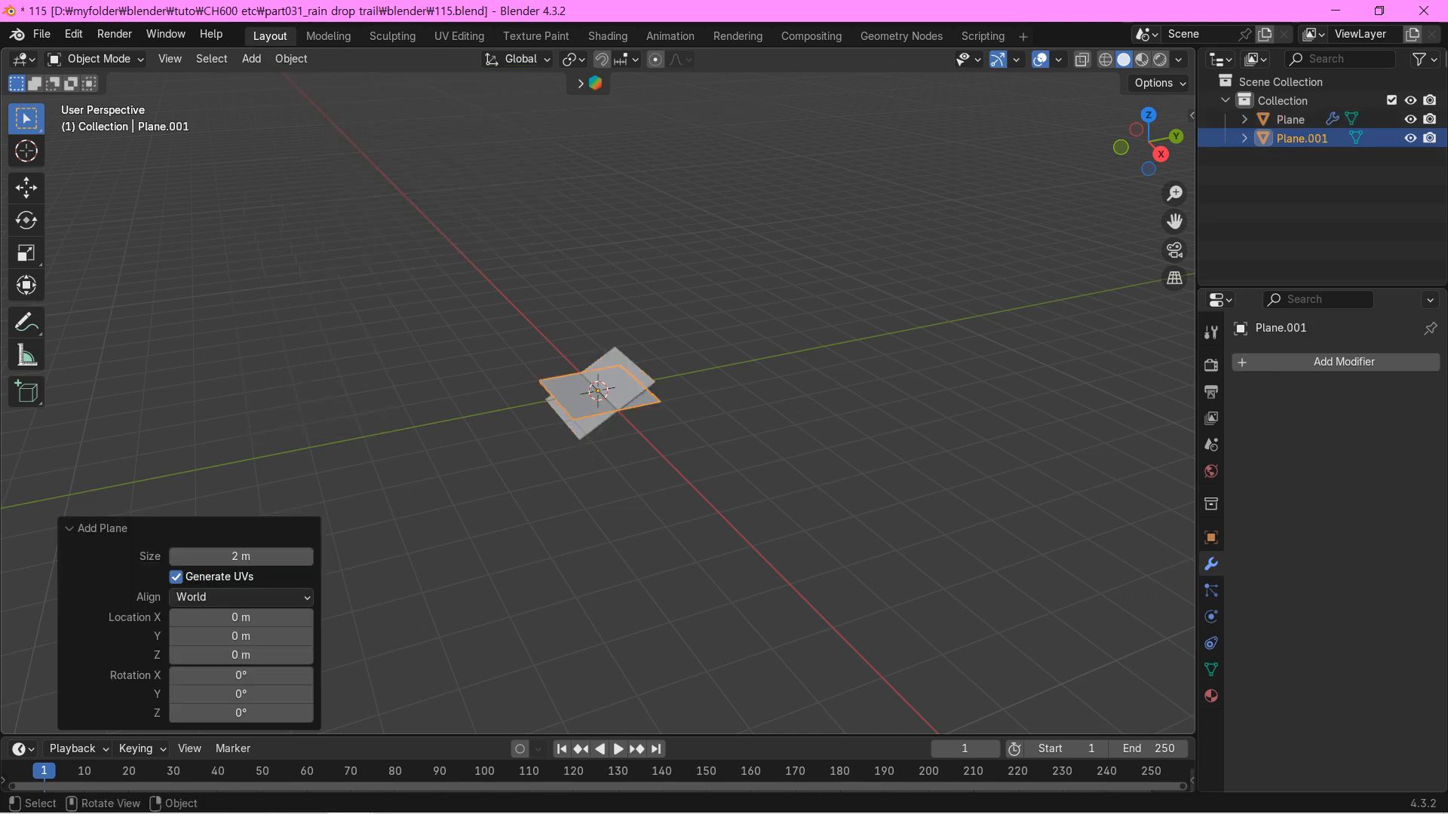
pyautogui.write('g')
pyautogui.write('z')
pyautogui.write('4')
pyautogui.press('Return')
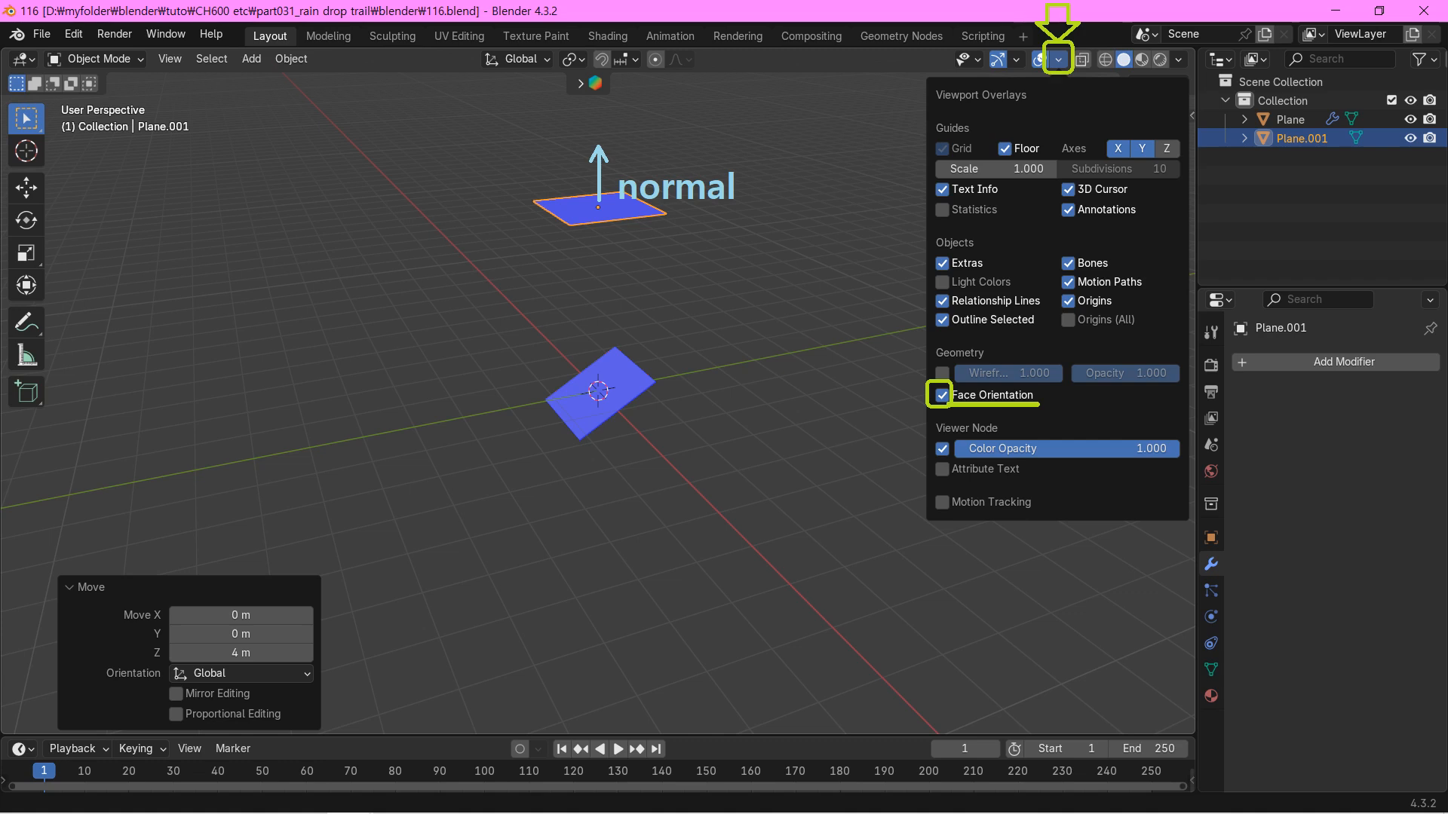
# Step: Rotate the upper plane 180° about the X axis to flip its face direction
pyautogui.write('r')
pyautogui.write('x')
pyautogui.write('180')
pyautogui.press('Return')
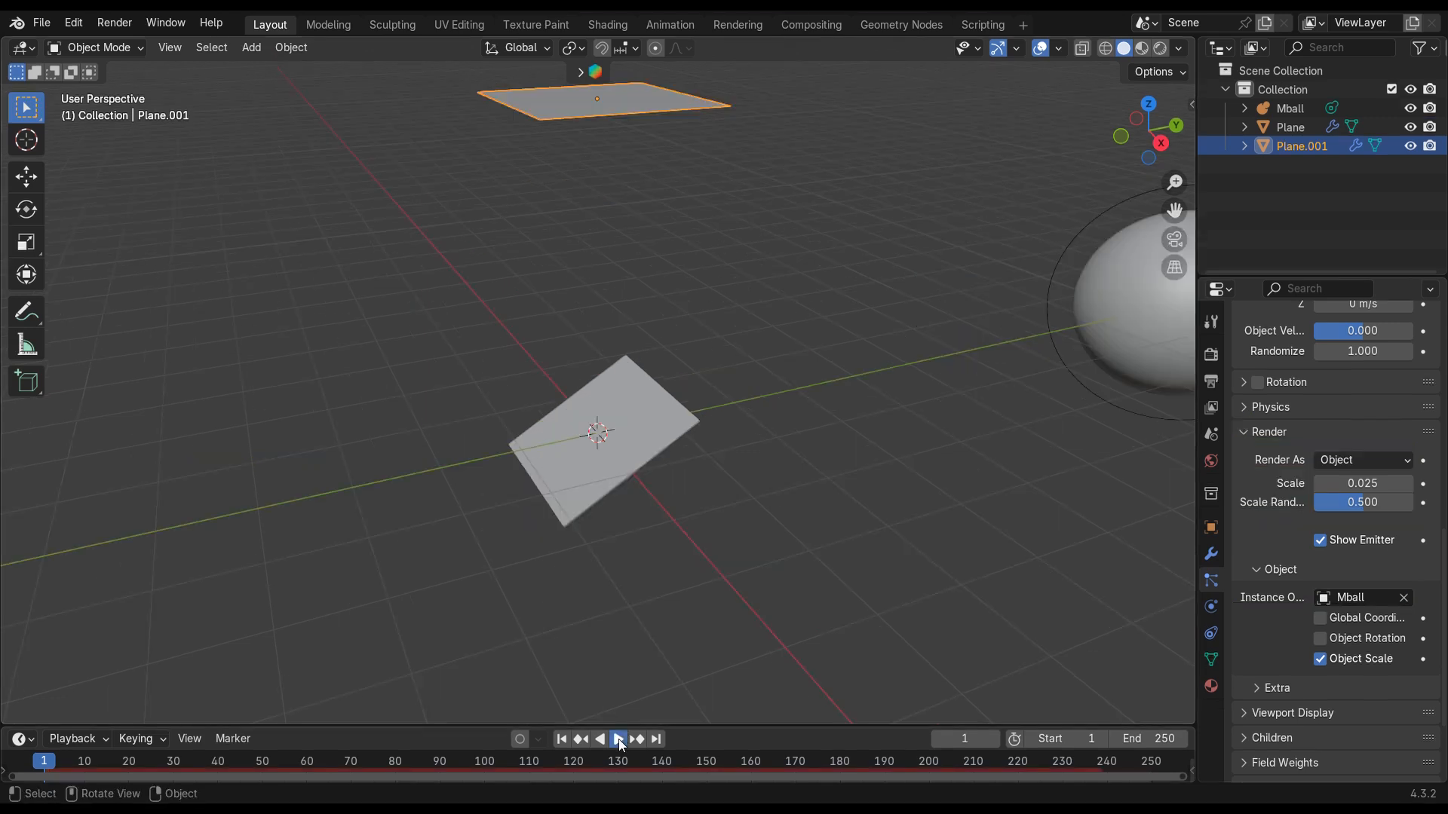
# Step: Play the animation to check the particles emitted from the upper plane, then return to the first frame
pyautogui.click(619, 741)
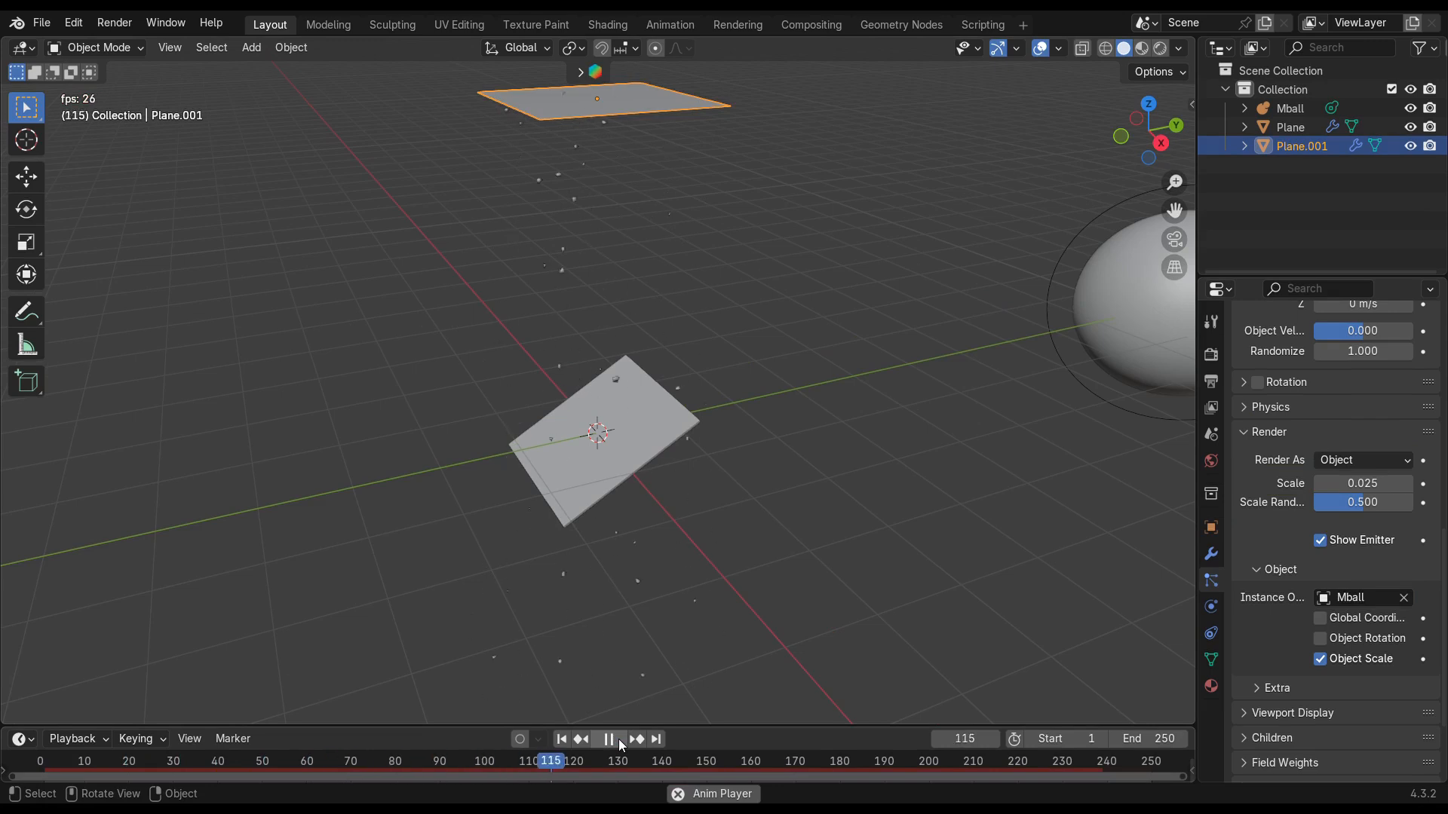
pyautogui.click(619, 742)
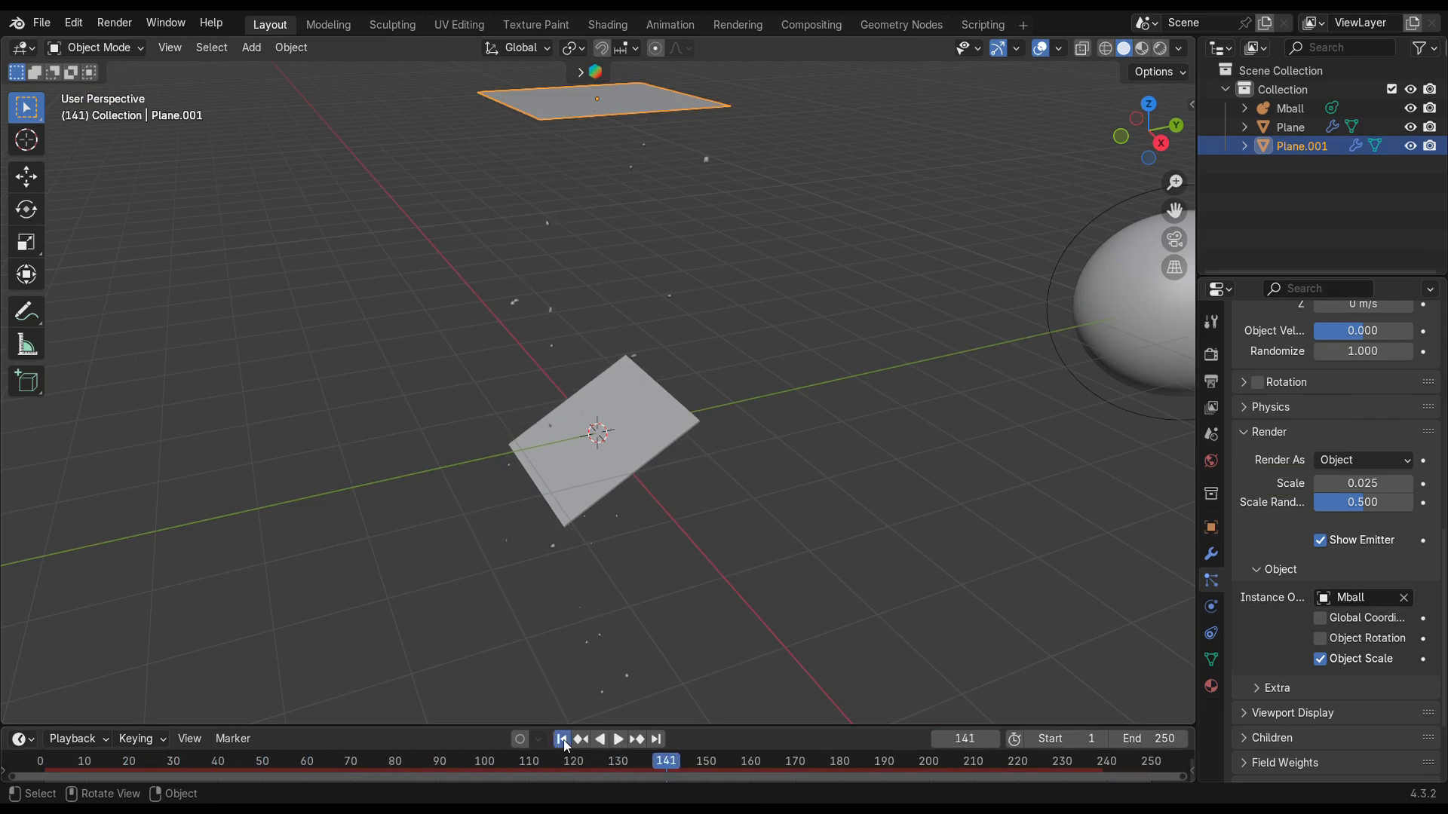
pyautogui.click(561, 739)
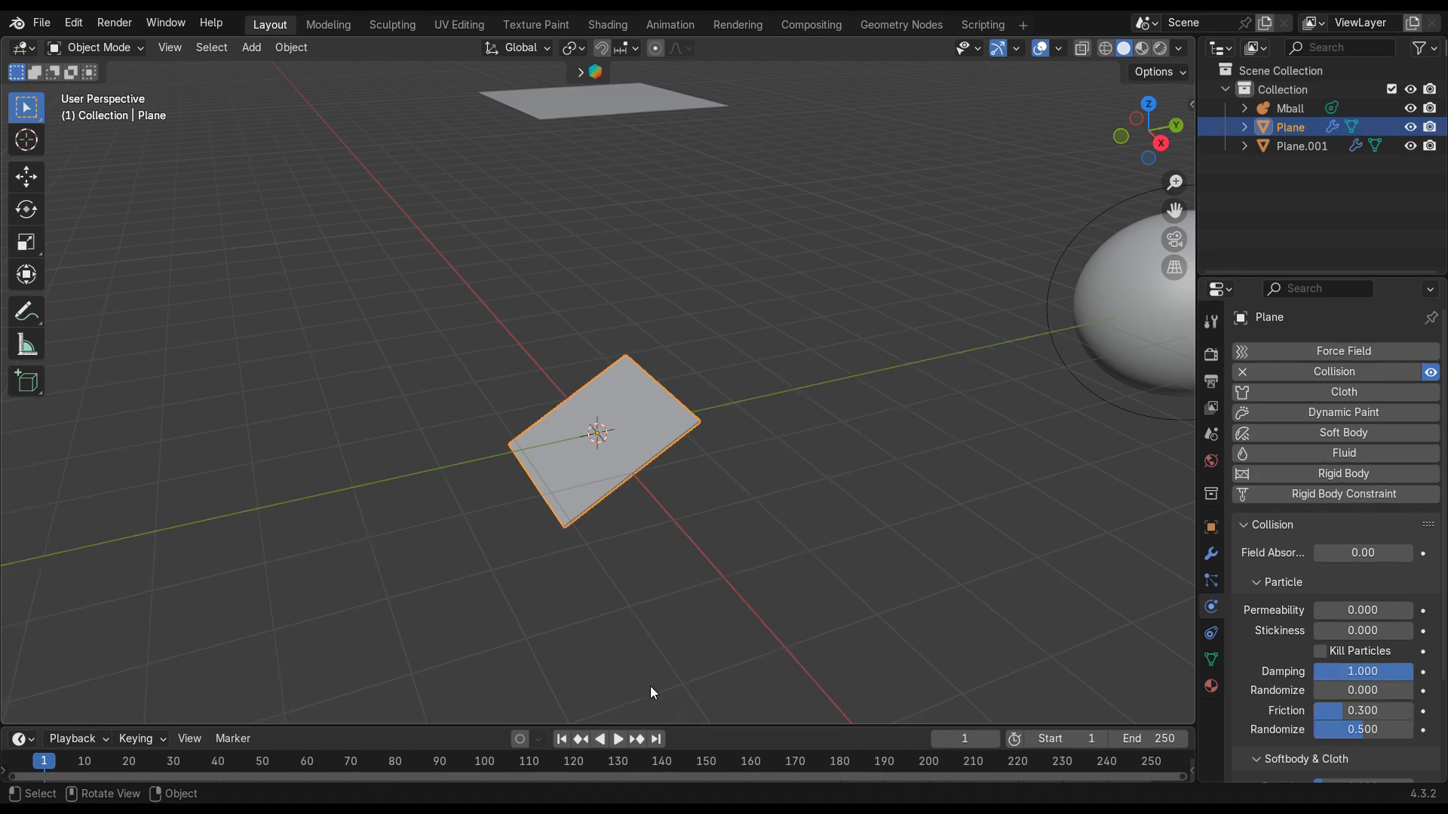
# Step: Play the animation to check how the particles collide with the tilted plane, then return to the first frame
pyautogui.click(618, 740)
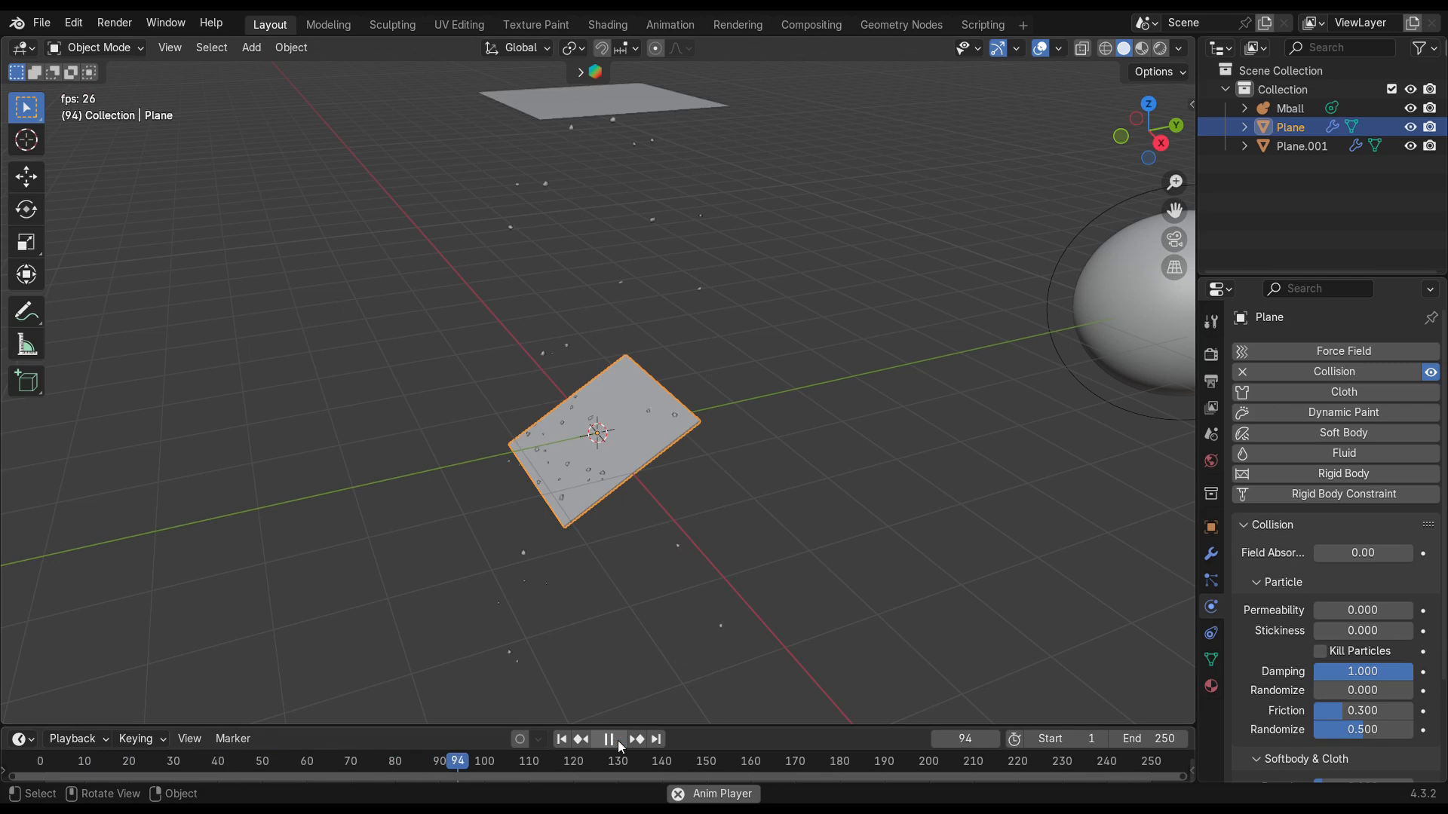
pyautogui.click(614, 741)
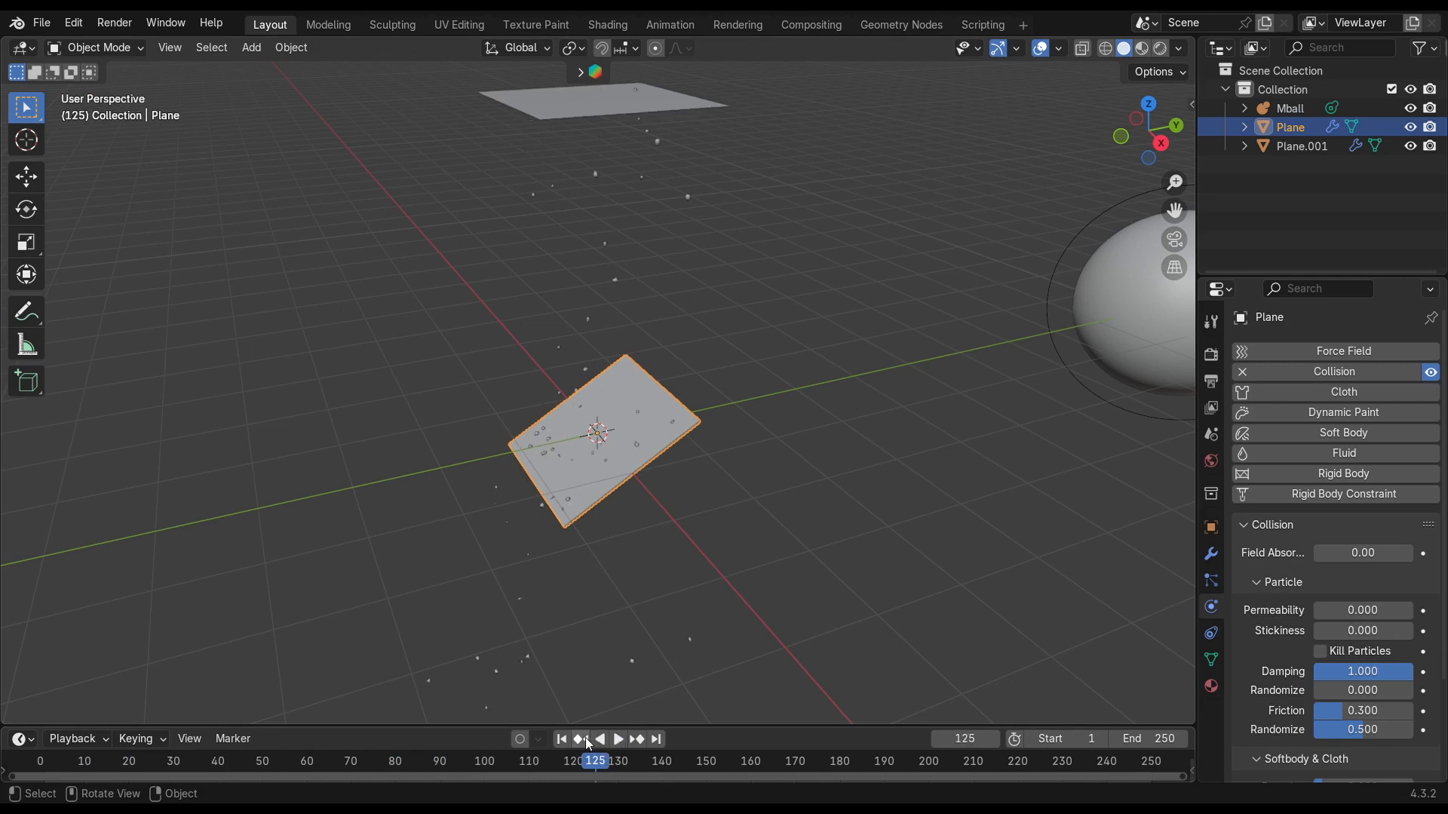
pyautogui.click(562, 740)
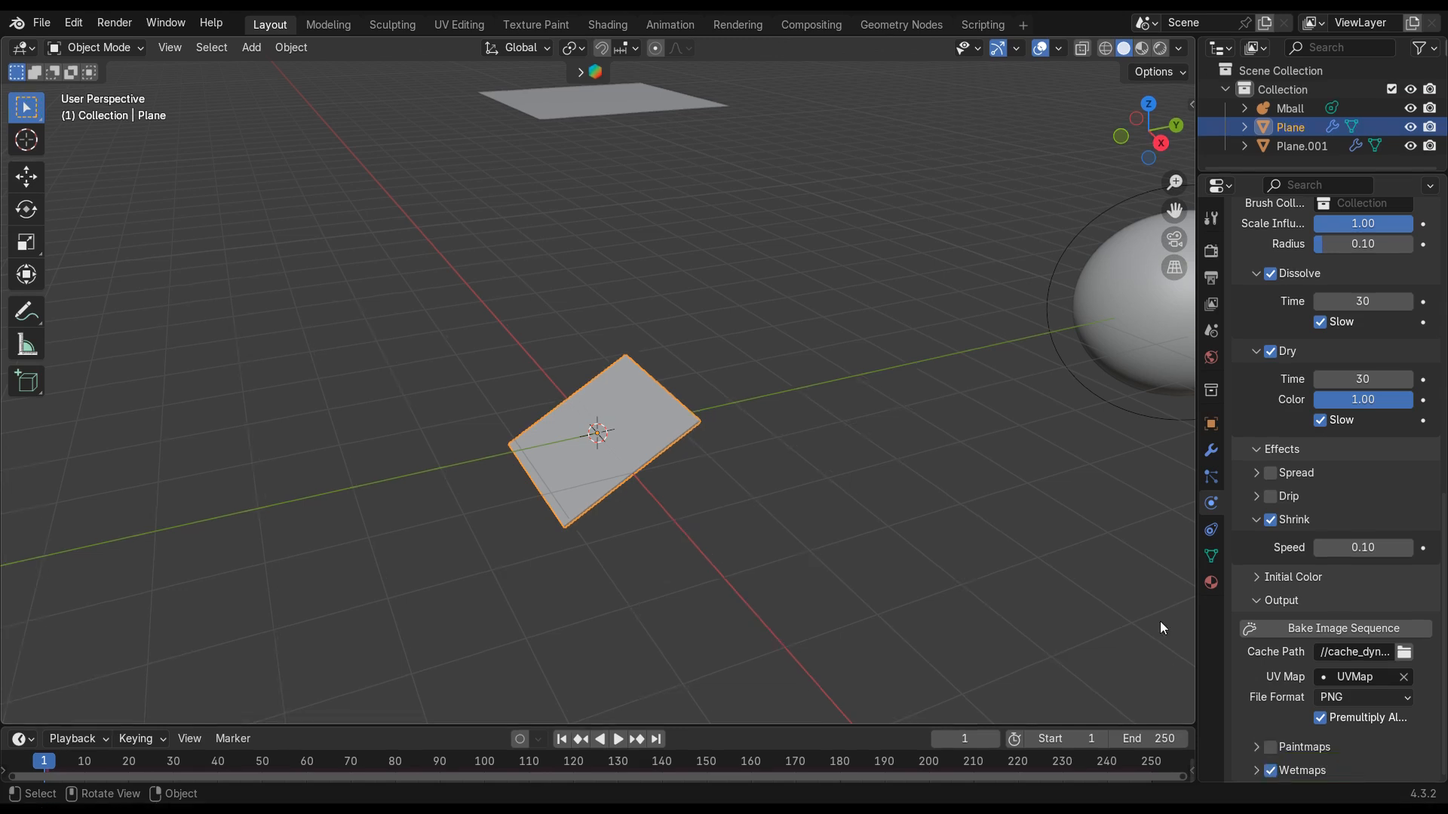
# Step: Bake the tilted plane's Dynamic Paint canvas to an image sequence
pyautogui.click(1278, 624)
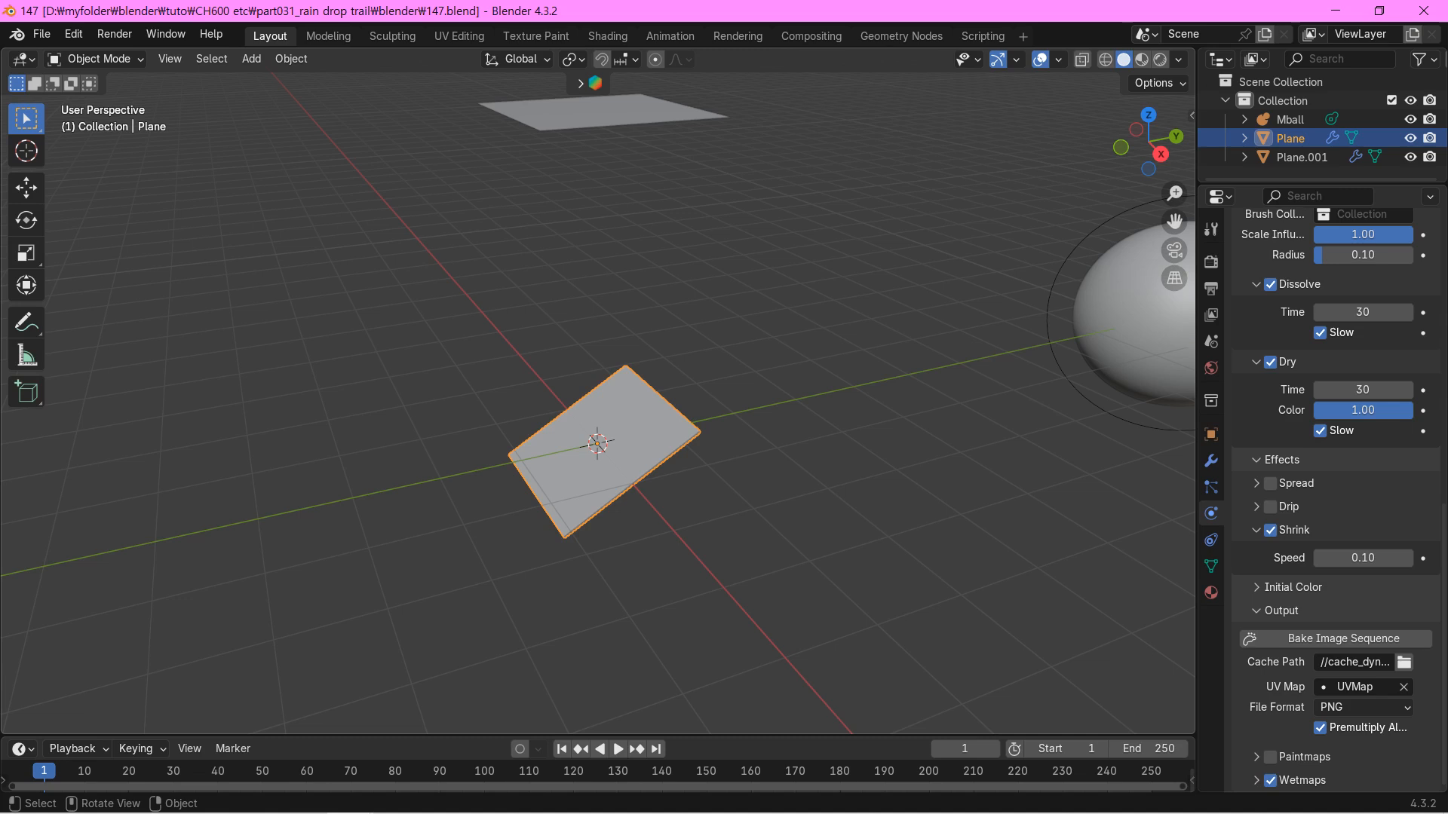
# Step: Set the viewport shading to Material Preview and hide the shader editor's sidebar
pyautogui.click(1141, 59)
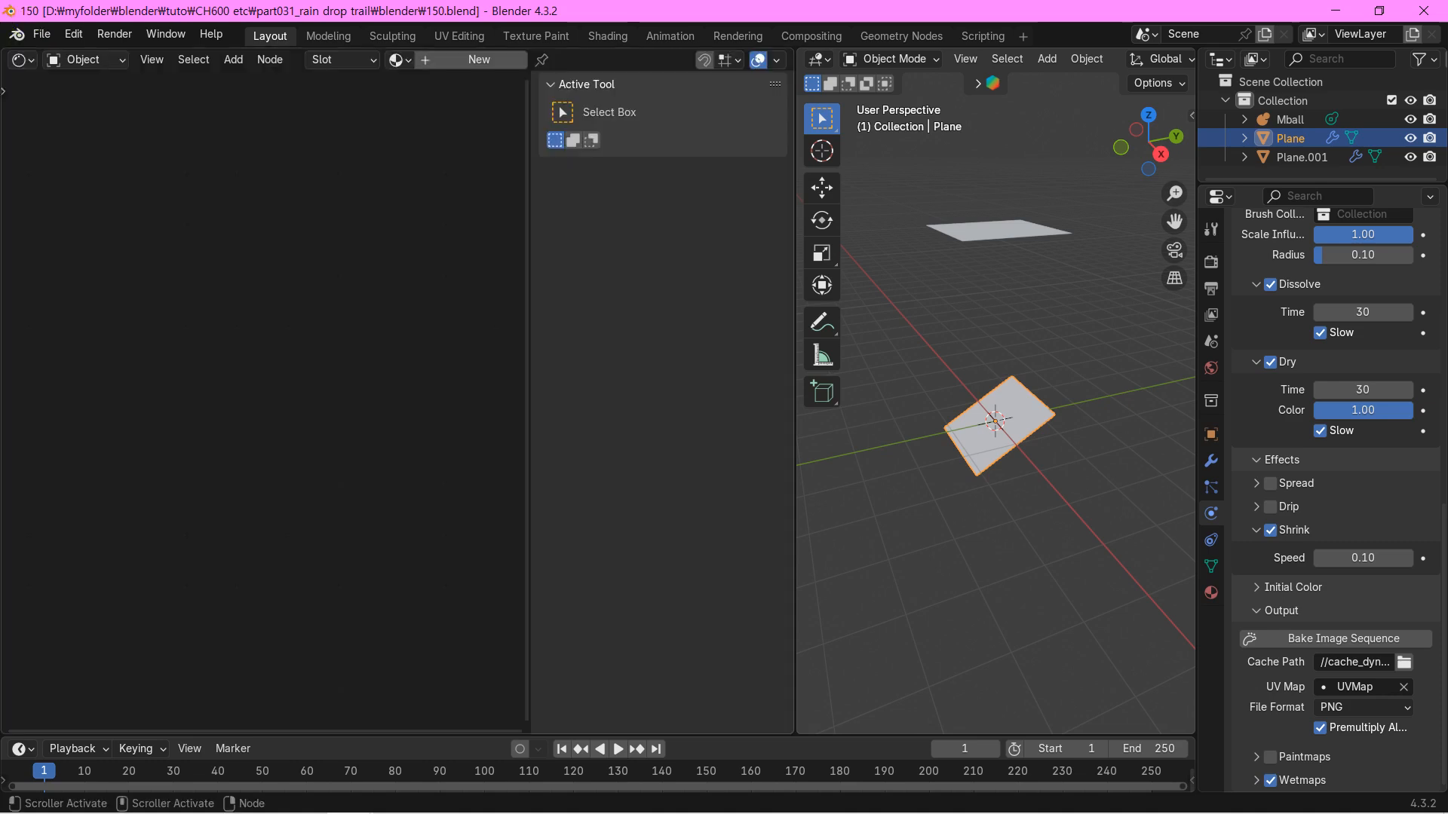
pyautogui.press('n')
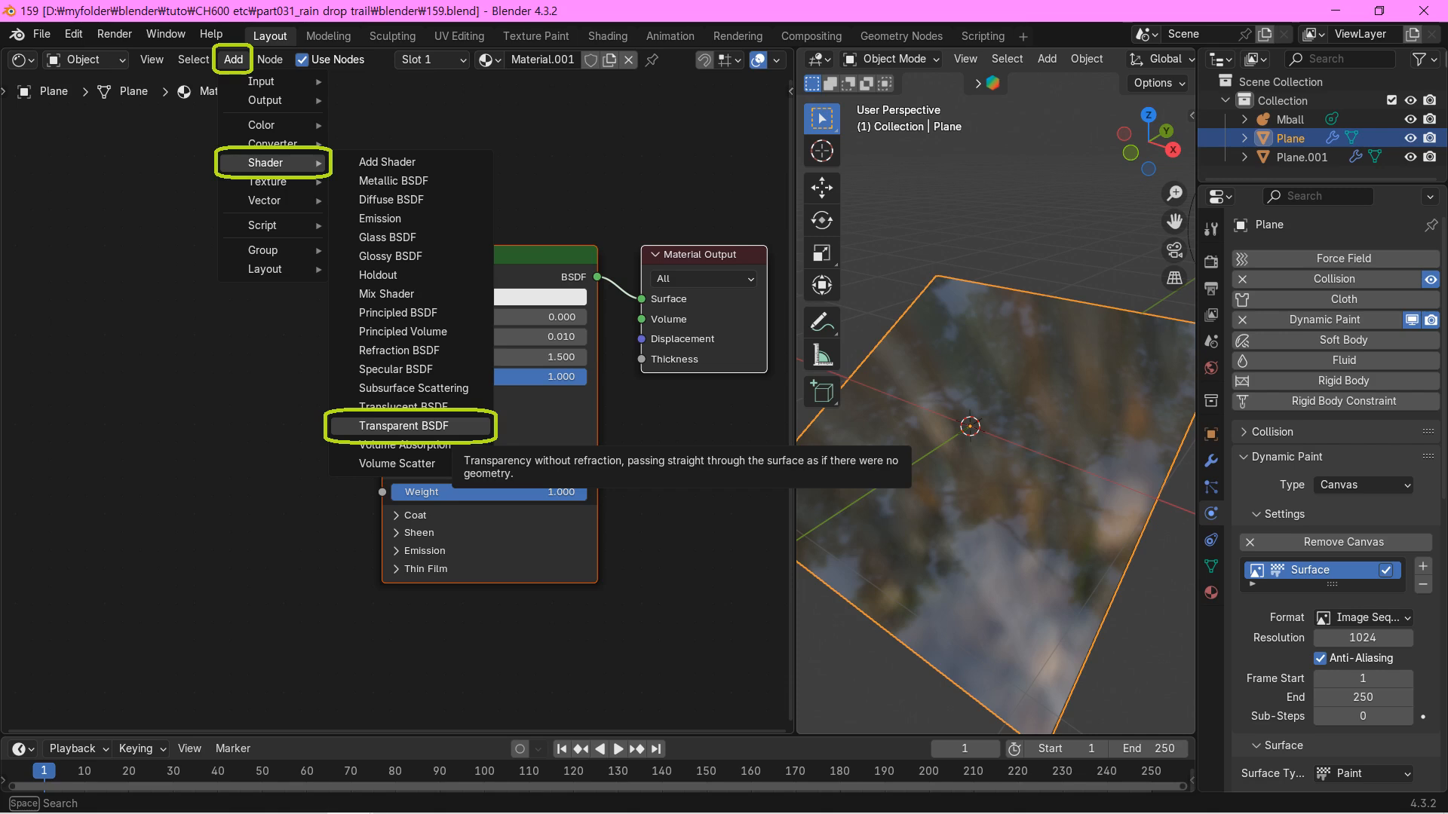
# Step: Add a Transparent BSDF node to the tilted plane's material
pyautogui.click(403, 426)
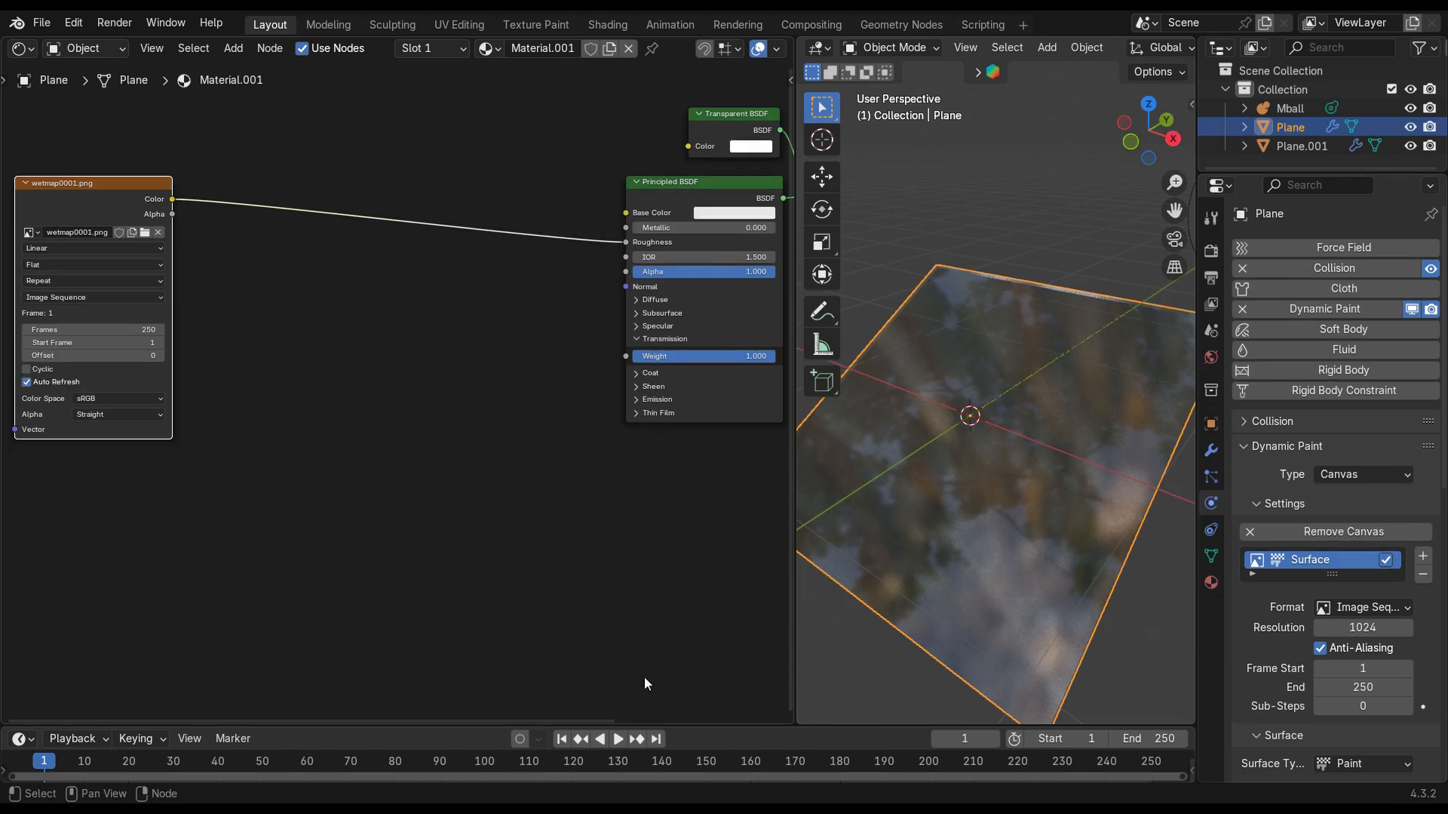
# Step: Play and stop the animation to check the wetmap sequence driving the plane's roughness
pyautogui.click(617, 740)
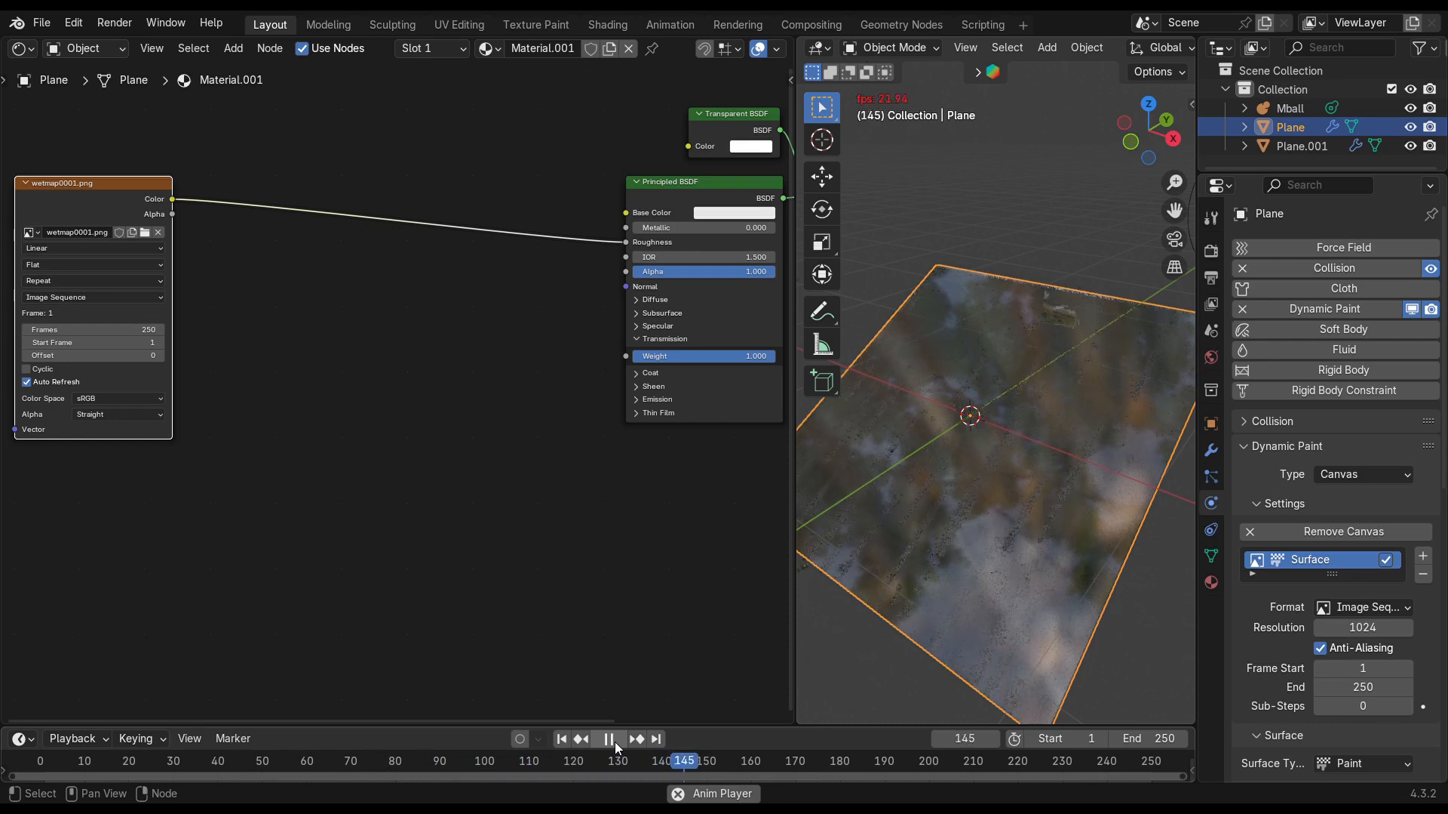
pyautogui.click(611, 741)
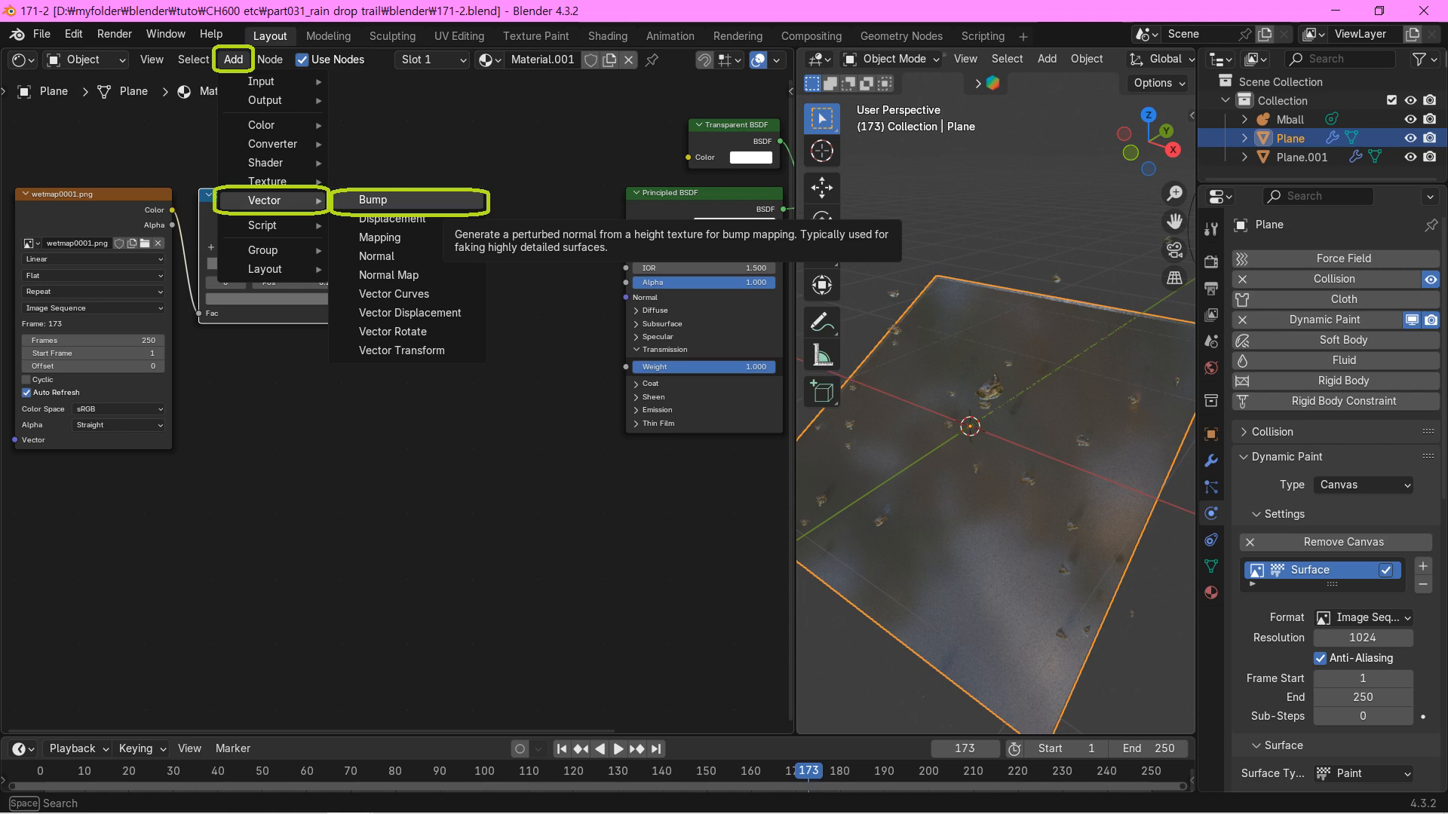
# Step: Add a Bump node to the plane's material and place a Noise Texture node below the wetmap image node
pyautogui.click(373, 200)
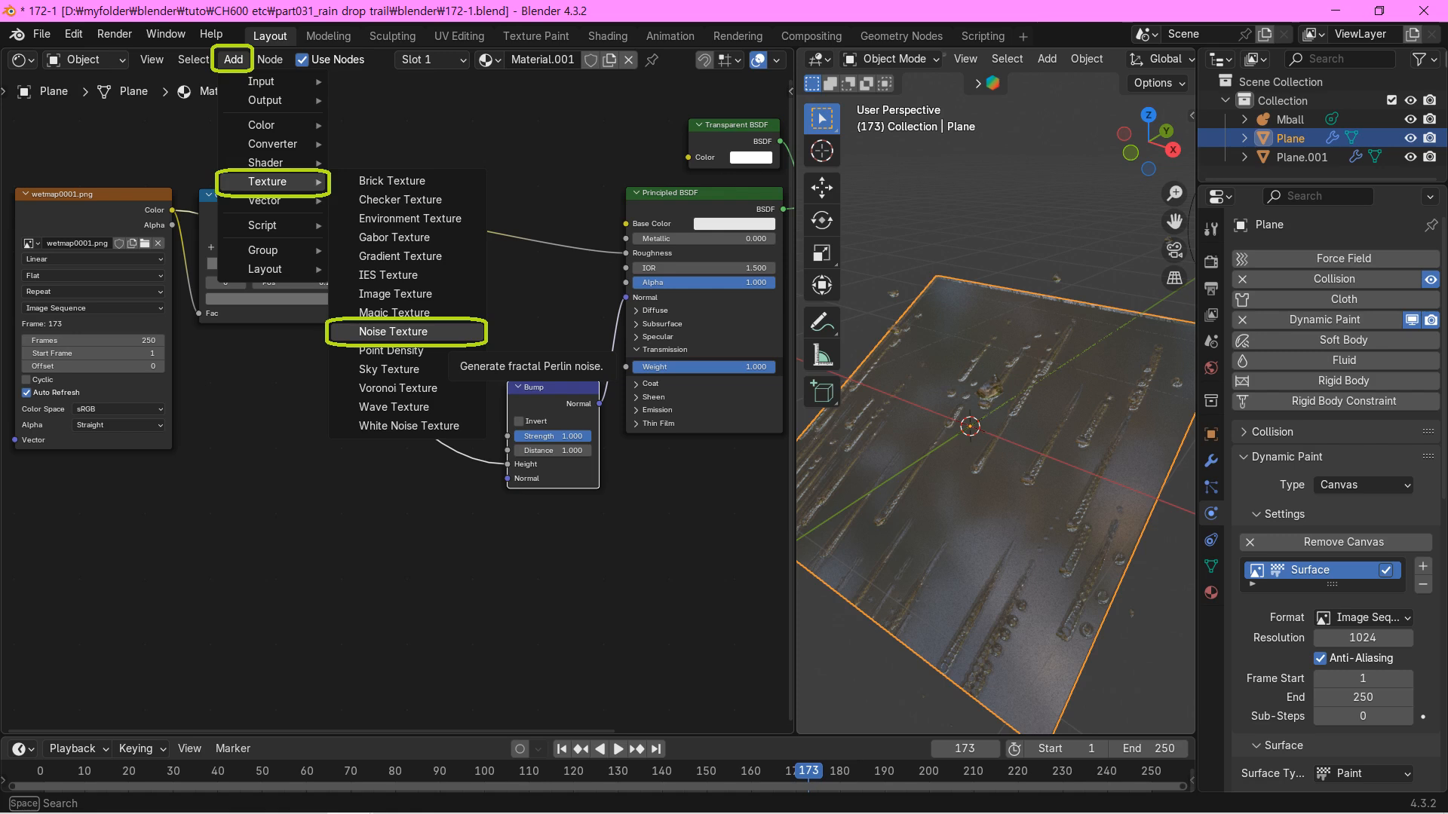
pyautogui.click(393, 332)
pyautogui.click(121, 486)
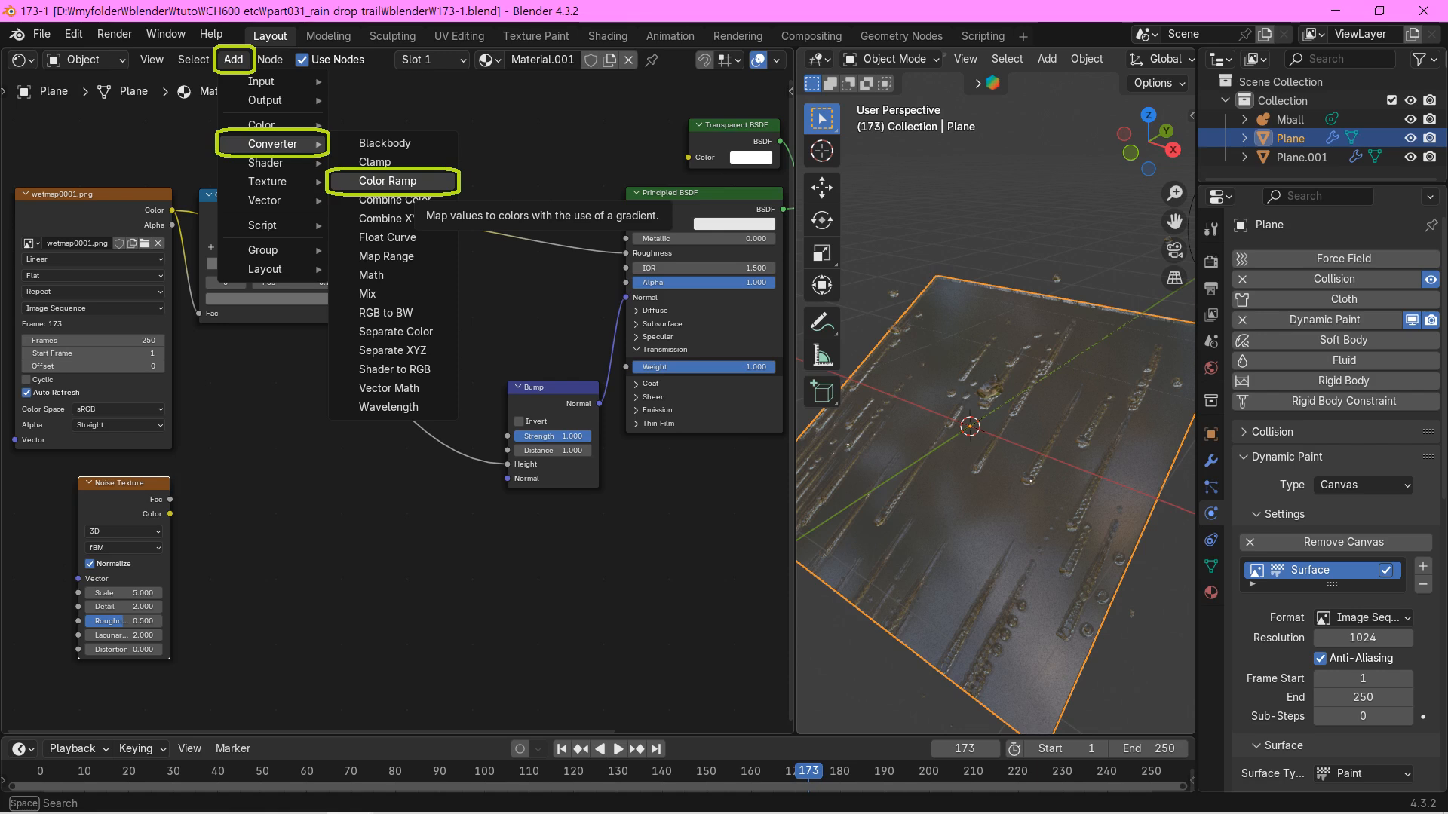
# Step: Add a Color Ramp node beside the Noise Texture and connect the noise's Fac output to its Fac input
pyautogui.click(388, 181)
pyautogui.click(275, 491)
pyautogui.moveTo(170, 499); pyautogui.dragTo(197, 602)
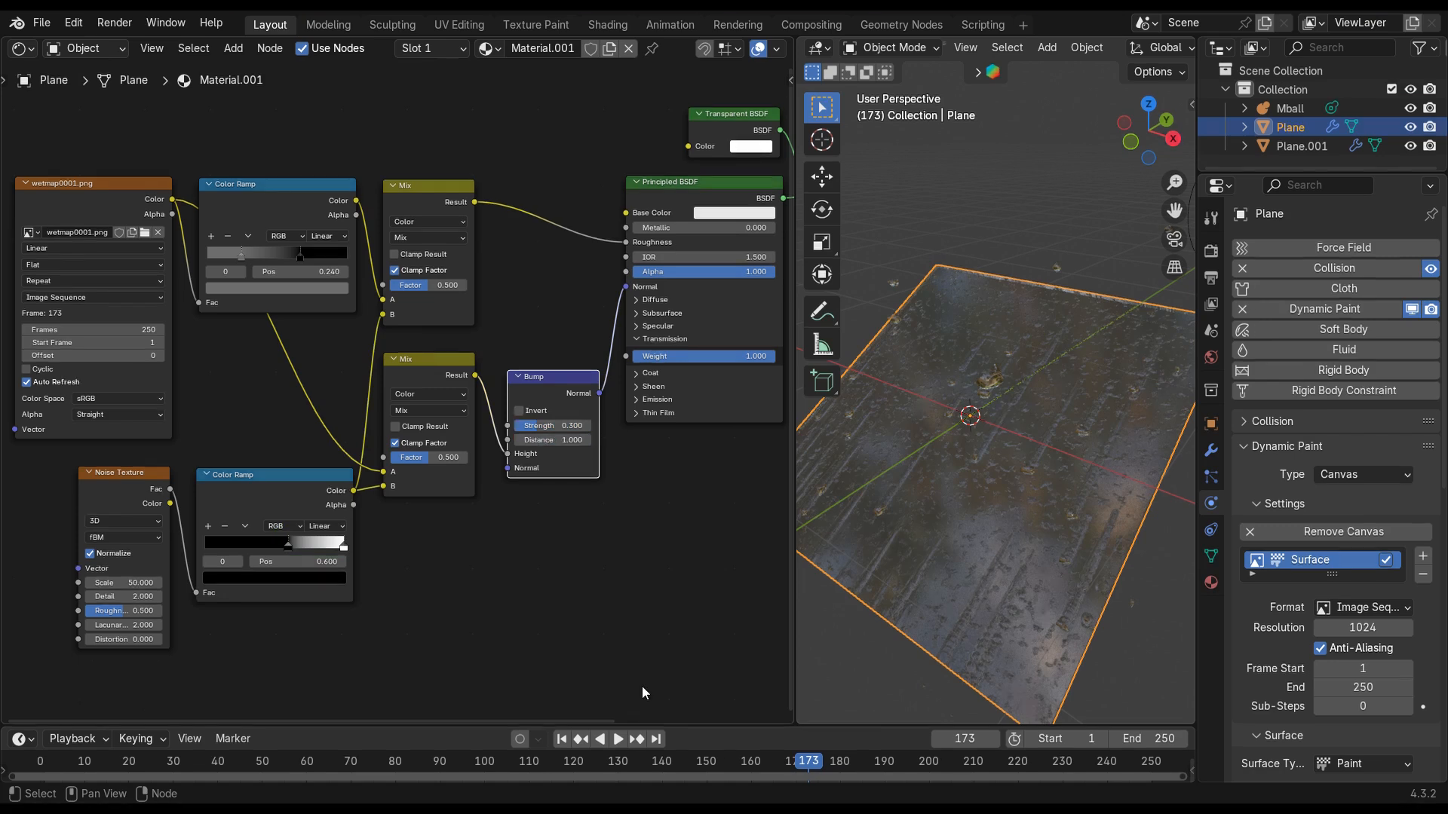
# Step: Play and pause the animation to check the raindrop trails with the mixed noise and bump
pyautogui.click(617, 740)
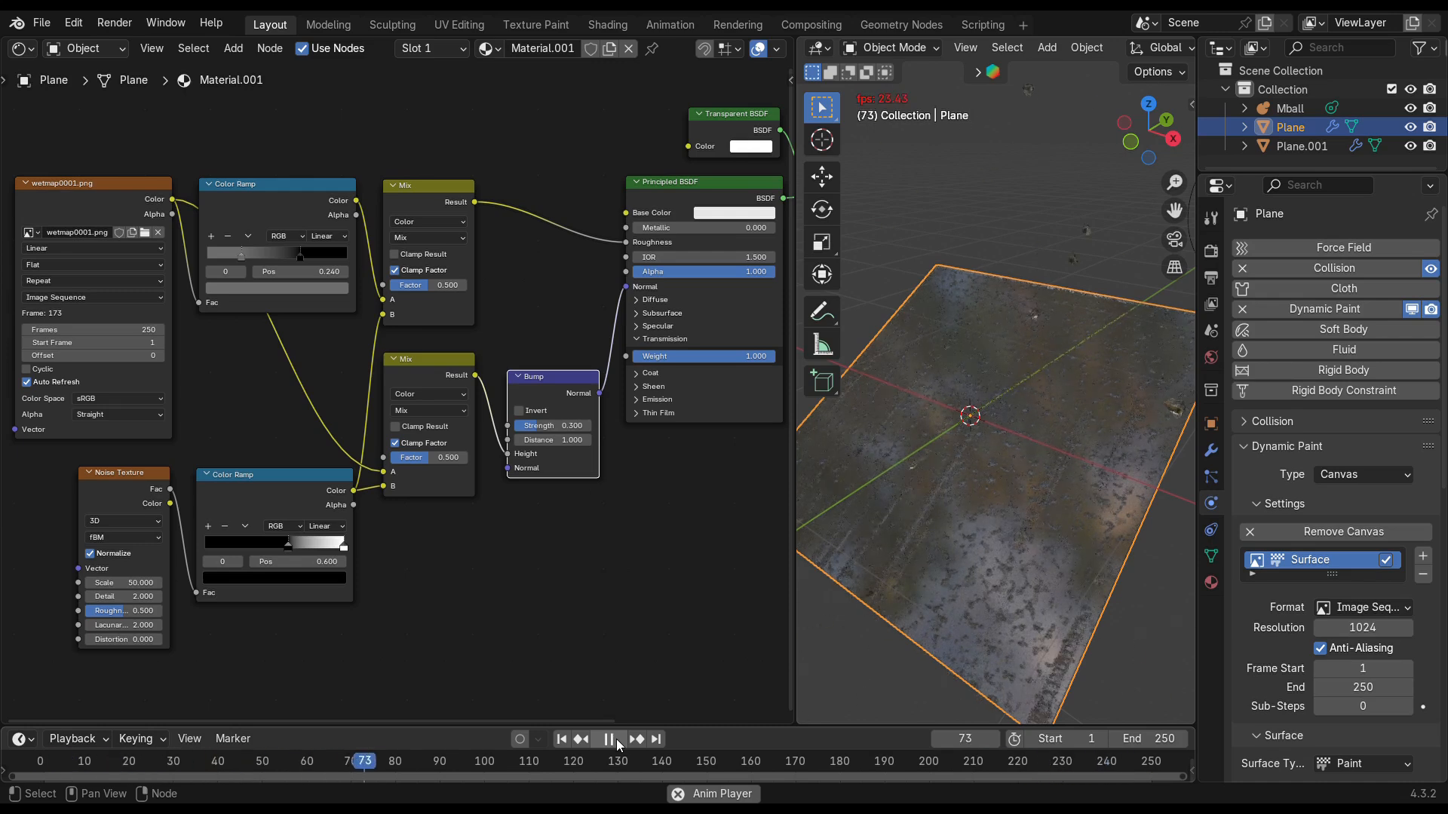
pyautogui.click(617, 739)
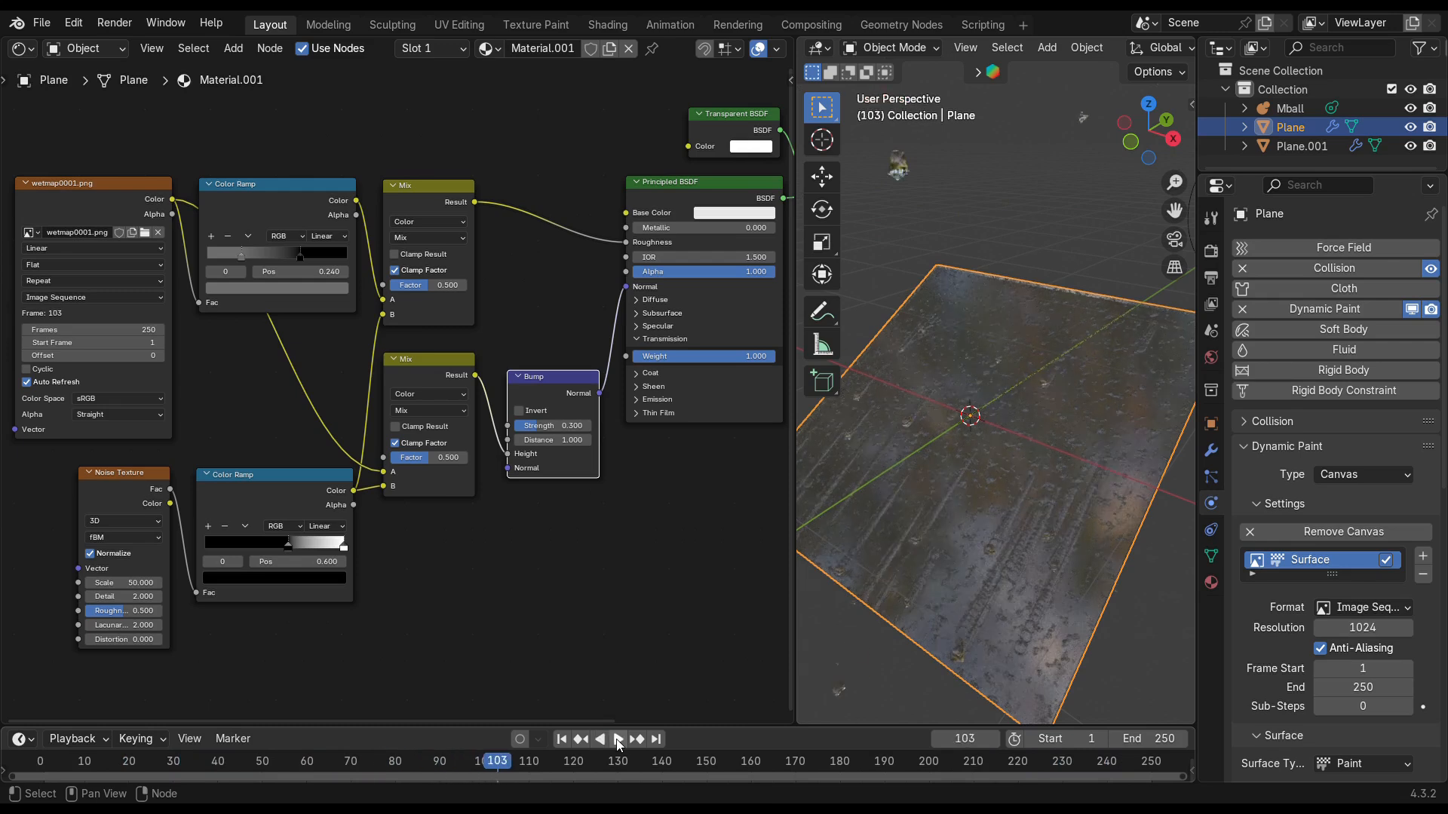
# Step: Join the 3D viewport leftward over the shader editor to close the node area
pyautogui.rightClick(794, 305)
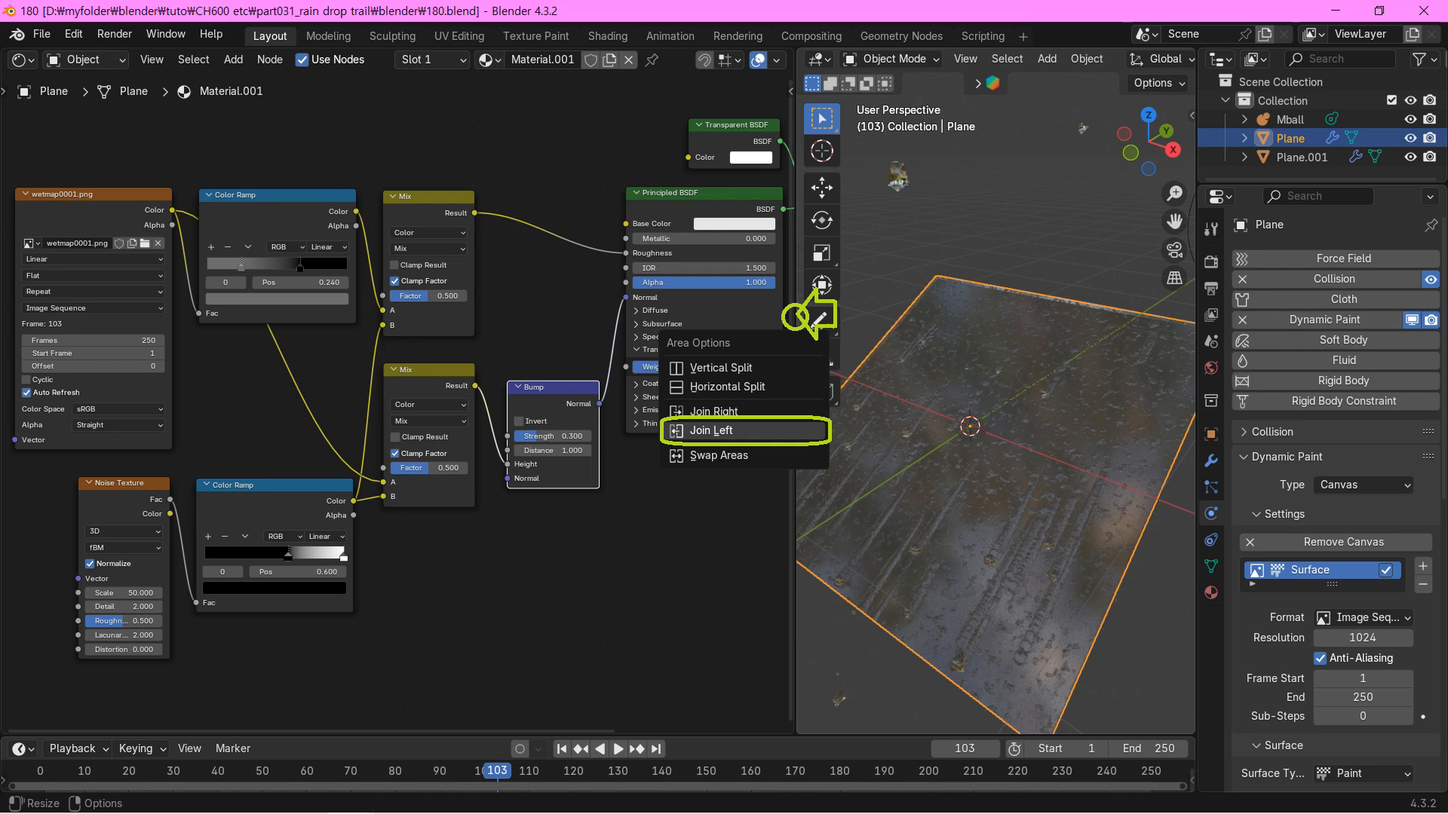
pyautogui.click(711, 430)
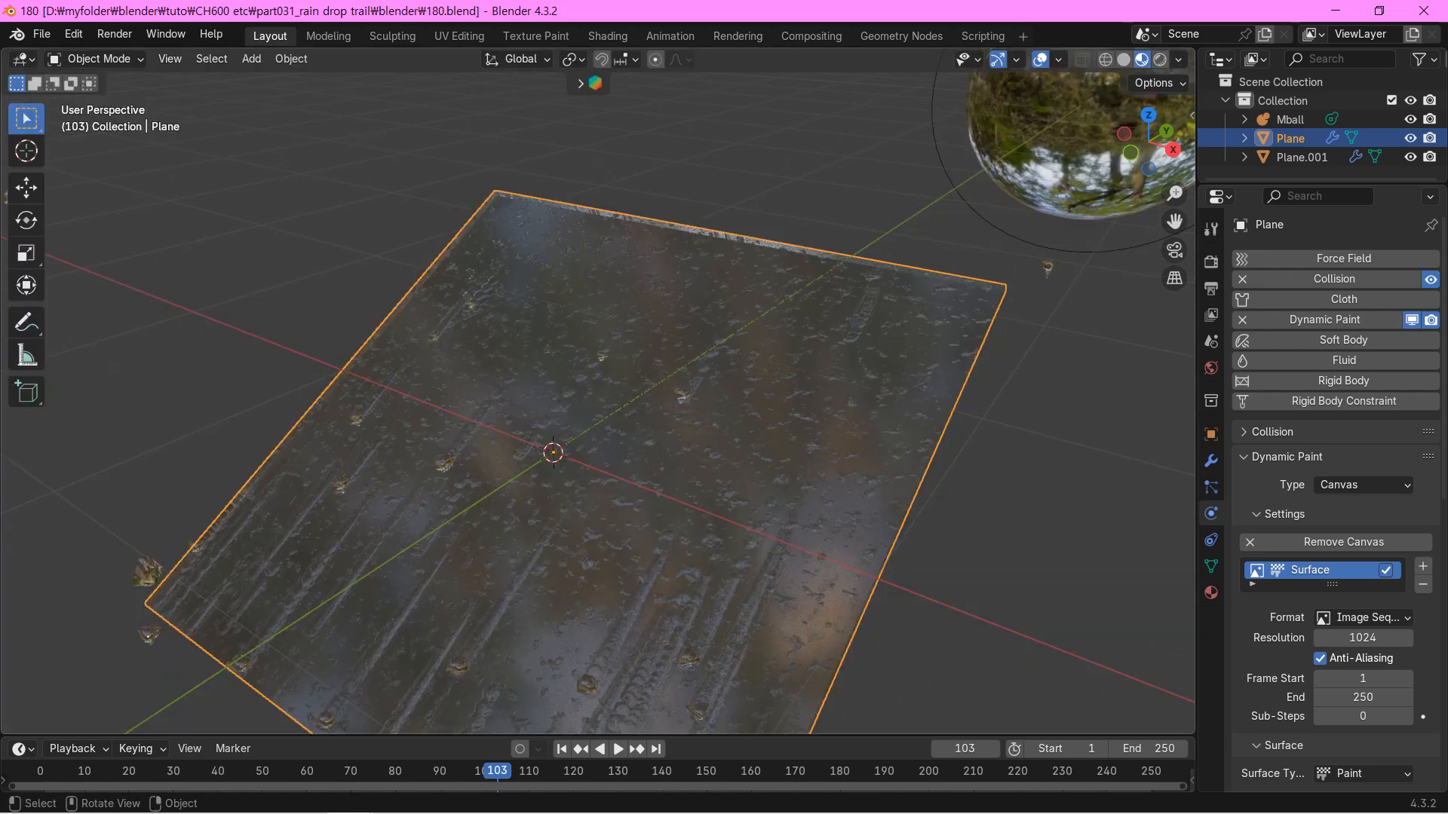